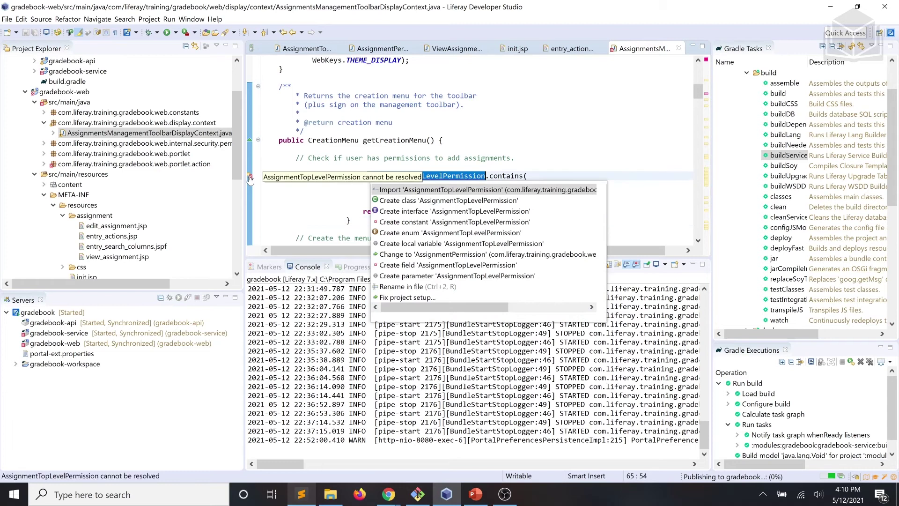
Import AssignmentTopLevelPermission and save AssignmentsManagementToolbarDisplayContext.java.
key("Escape")
key("ctrl+shift+o")
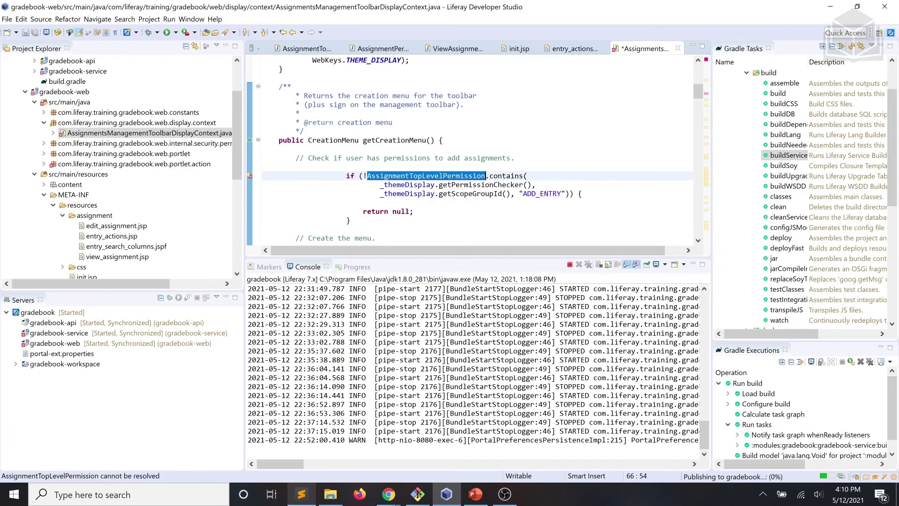
scroll(468, 150, "up", 15)
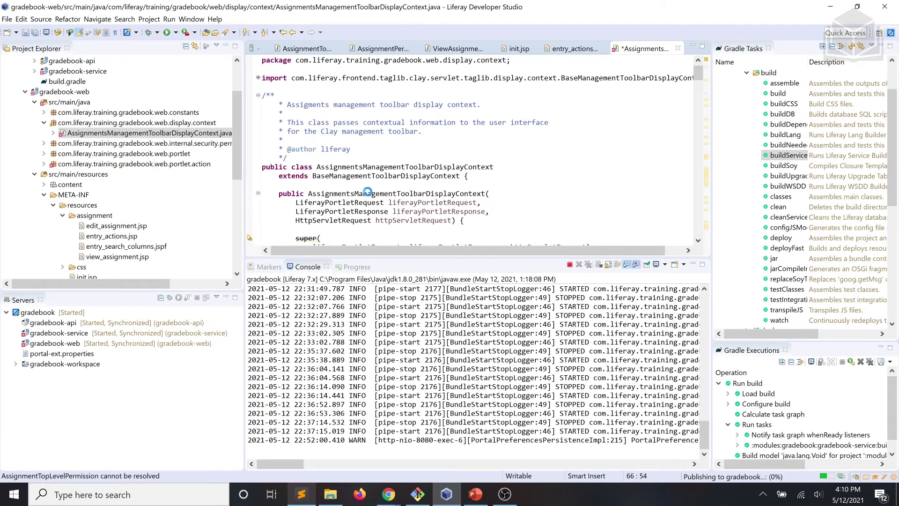
key("ctrl+s")
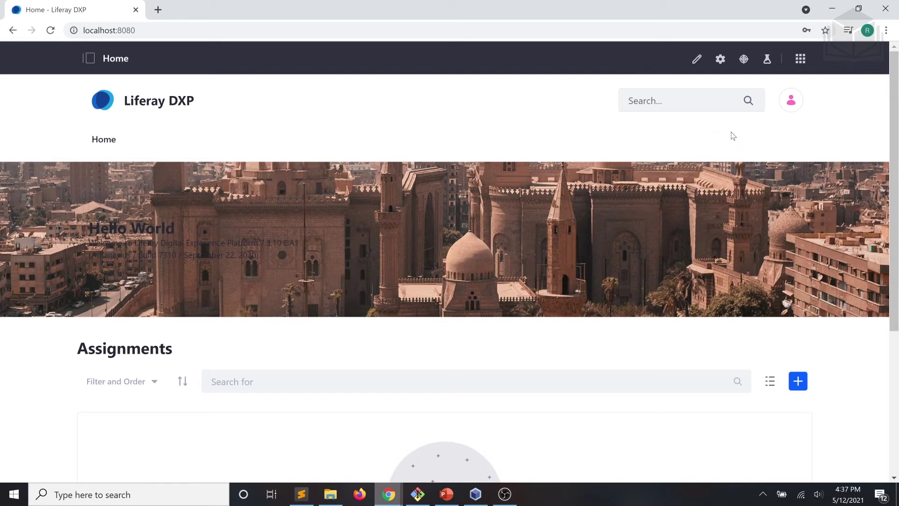
Sign out and view the home page's empty Assignments list as a guest.
left_click(796, 99)
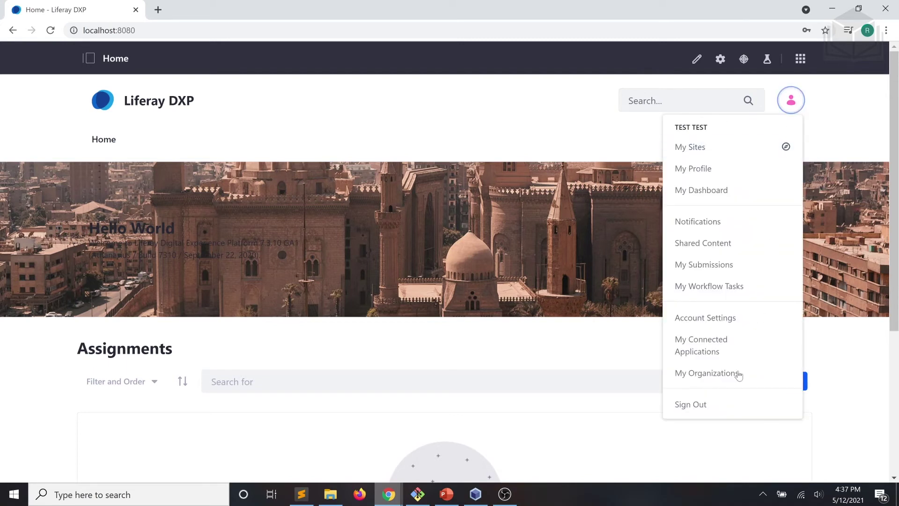
left_click(718, 404)
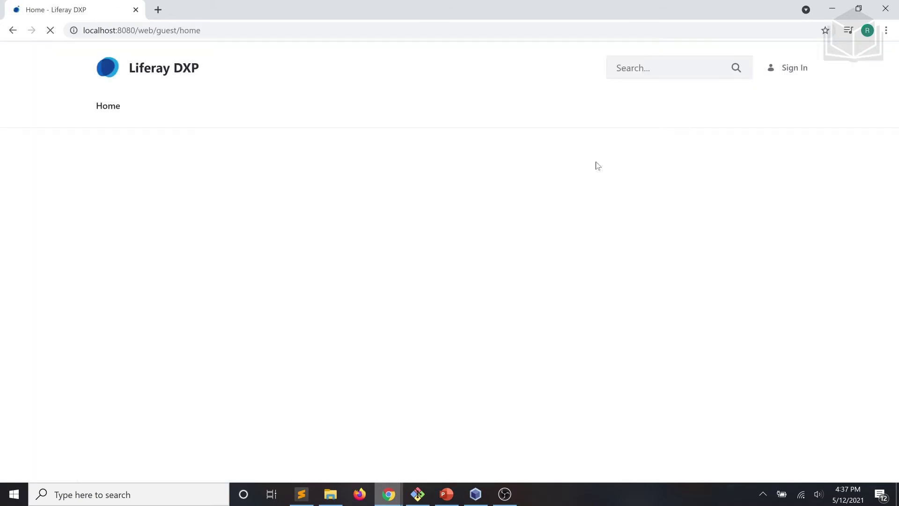
scroll(674, 266, "down", 3)
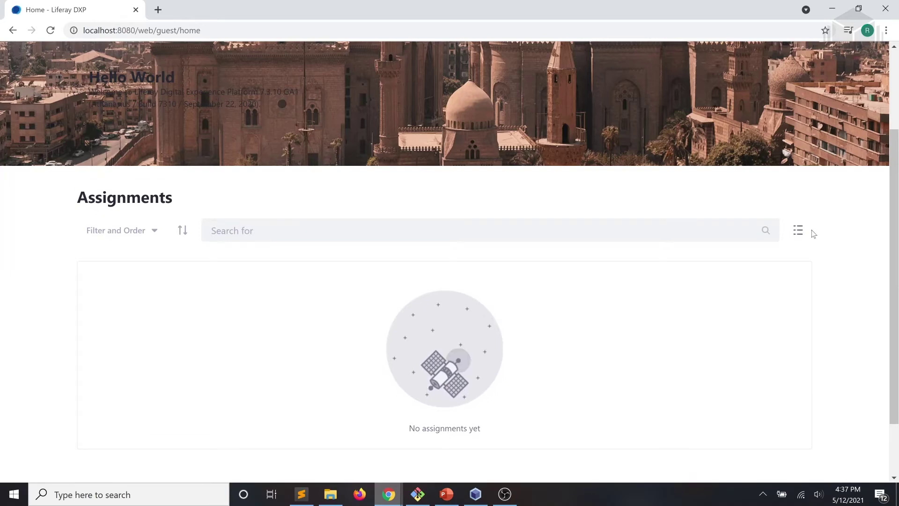
scroll(813, 233, "up", 3)
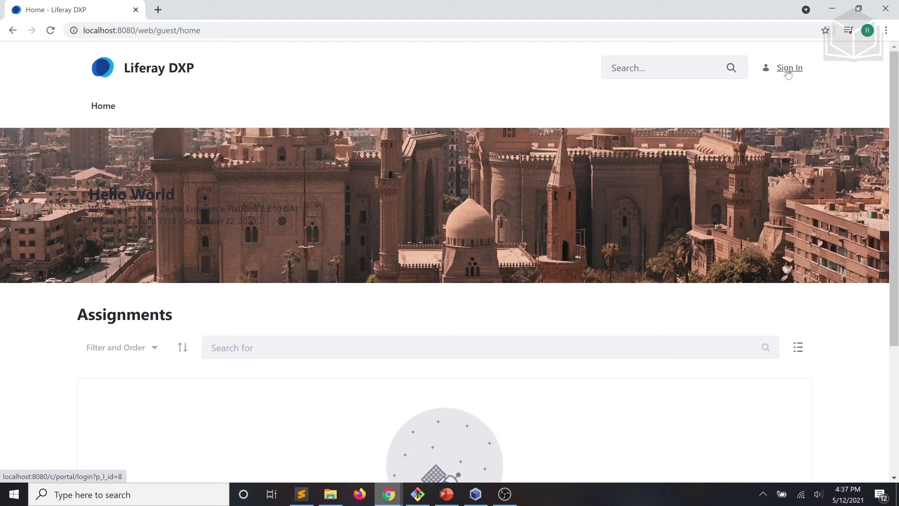
Log in with the regular user's e-mail address and password.
left_click(788, 73)
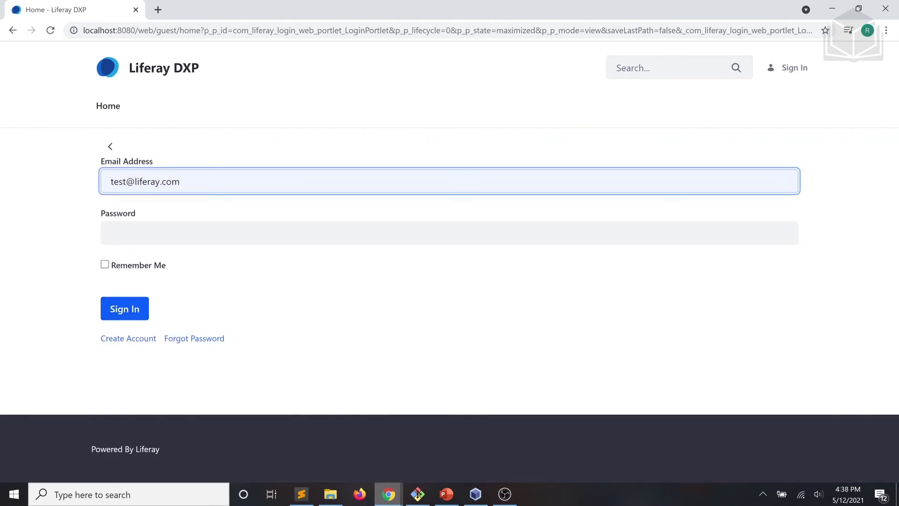
double_click(125, 182)
type("m")
left_click(111, 232)
type("te")
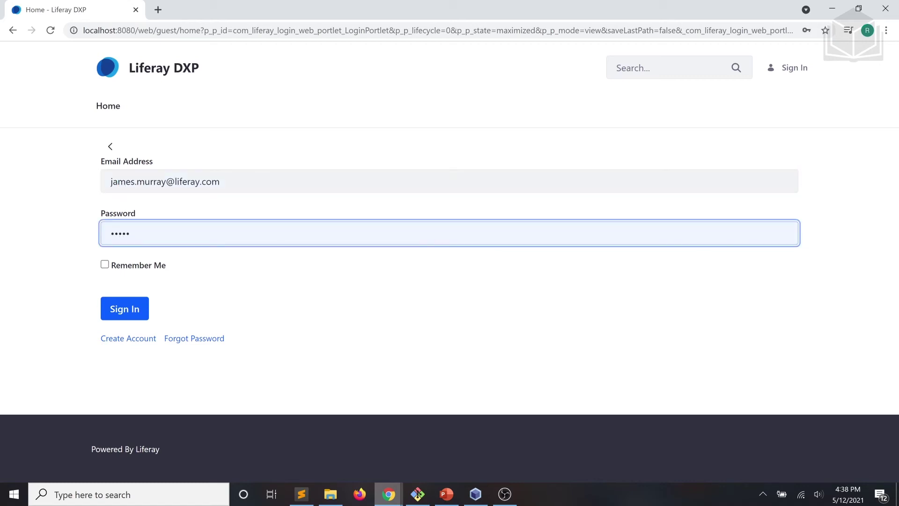
left_click(133, 312)
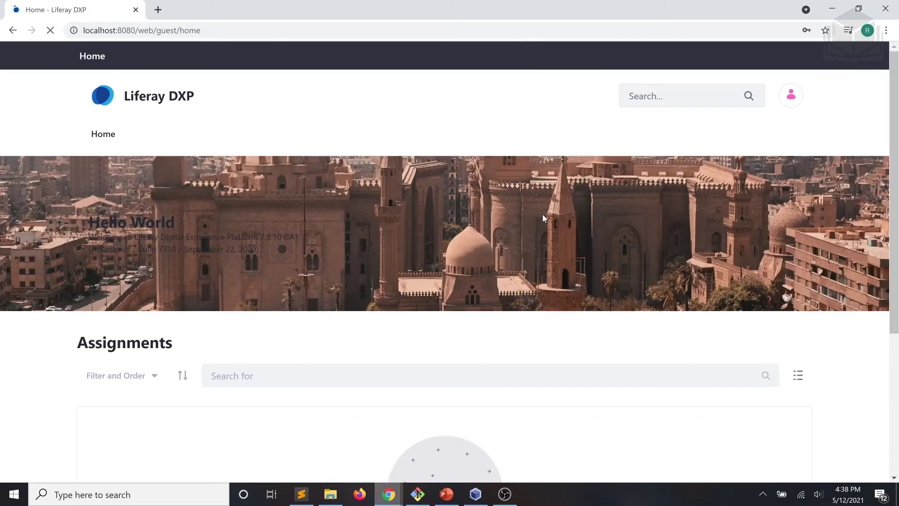
Review the home page as the regular user, then sign out of that account.
scroll(536, 234, "down", 3)
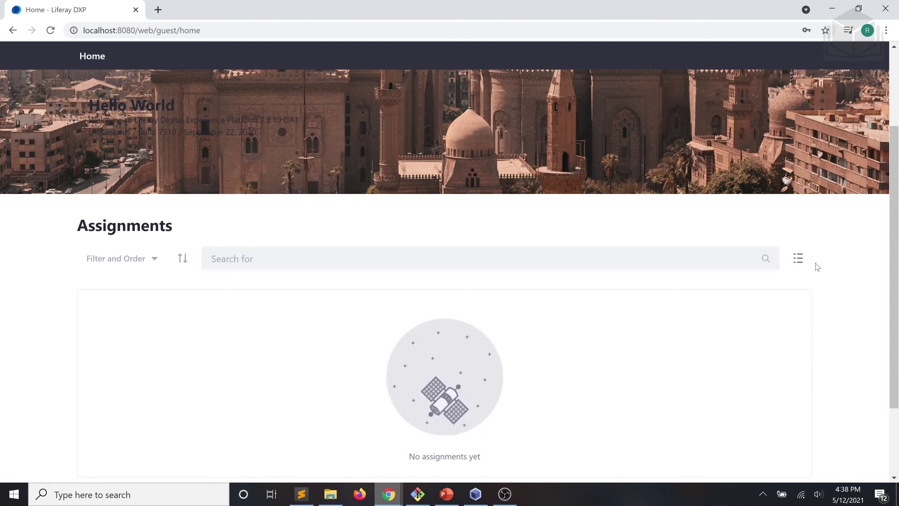
scroll(817, 266, "up", 3)
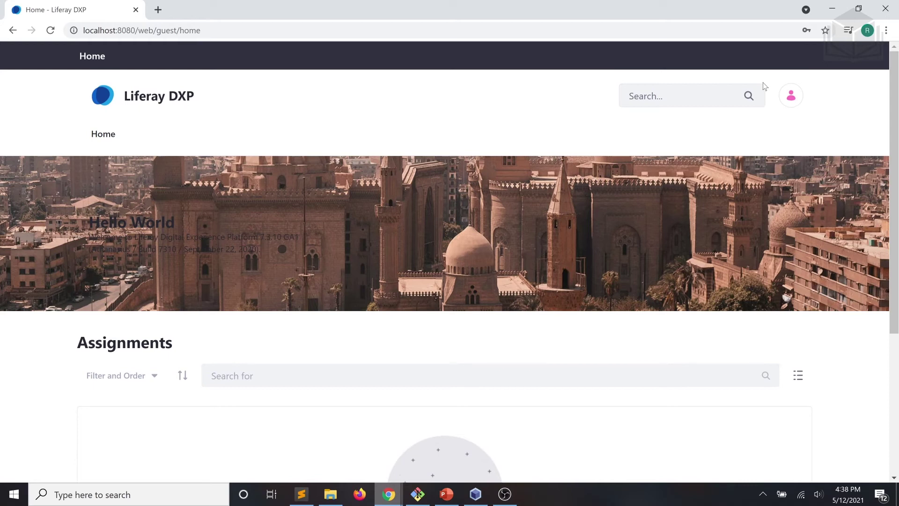
left_click(791, 95)
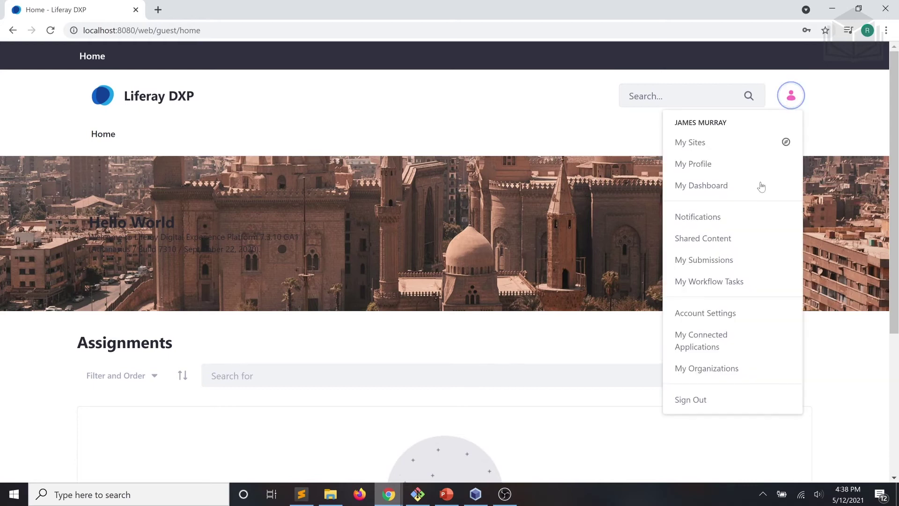
left_click(725, 398)
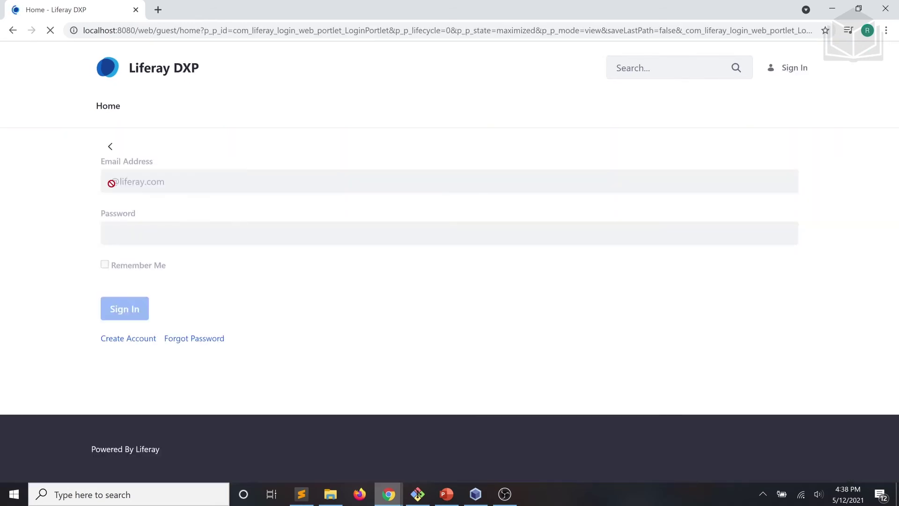
Log in with the administrator account's e-mail and password, with Remember Me ticked.
type("test")
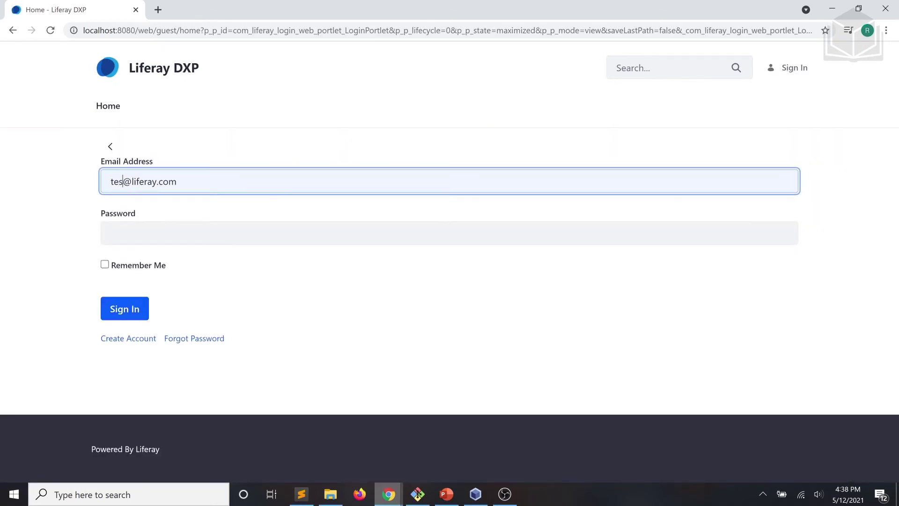
left_click(113, 233)
type("t")
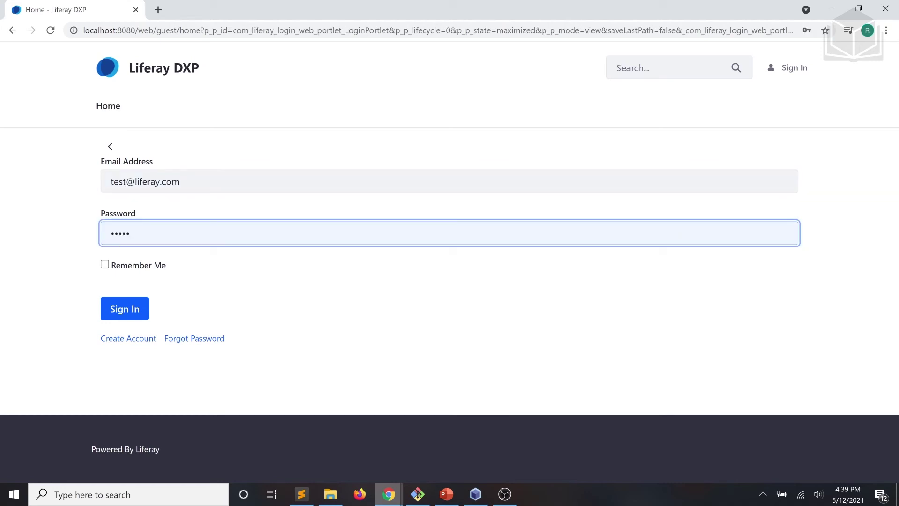
left_click(131, 265)
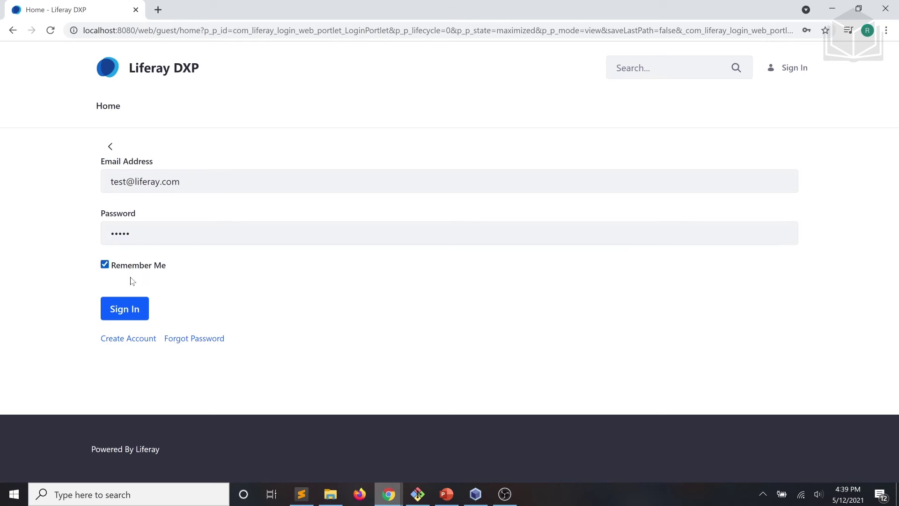
left_click(129, 306)
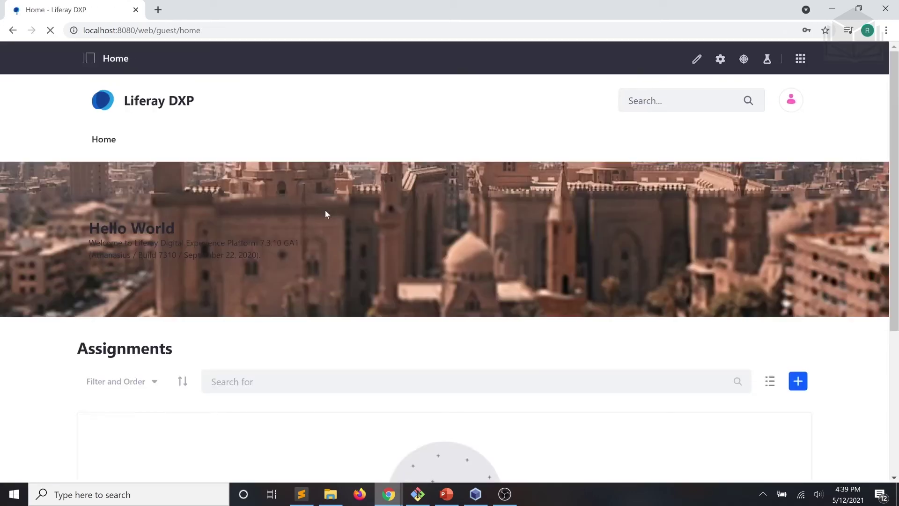
Go to Control Panel > Roles and open the User role's actions menu.
left_click(799, 60)
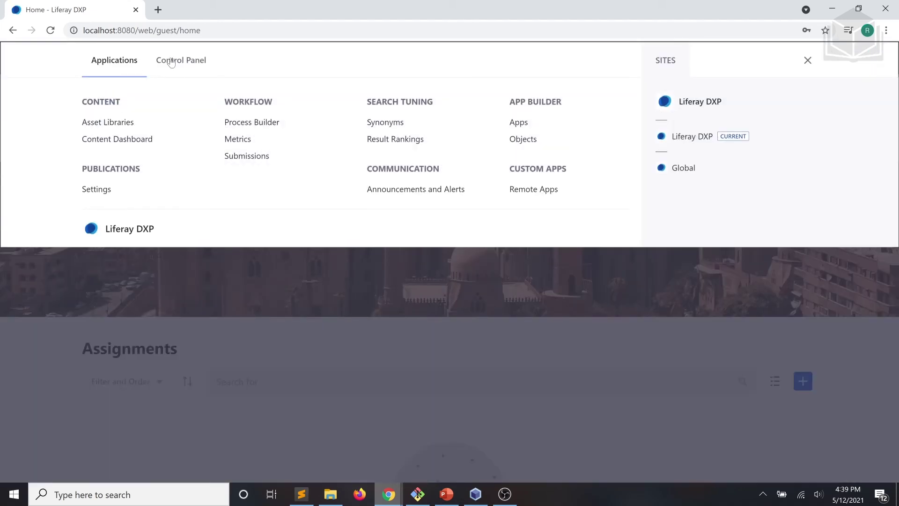
left_click(171, 63)
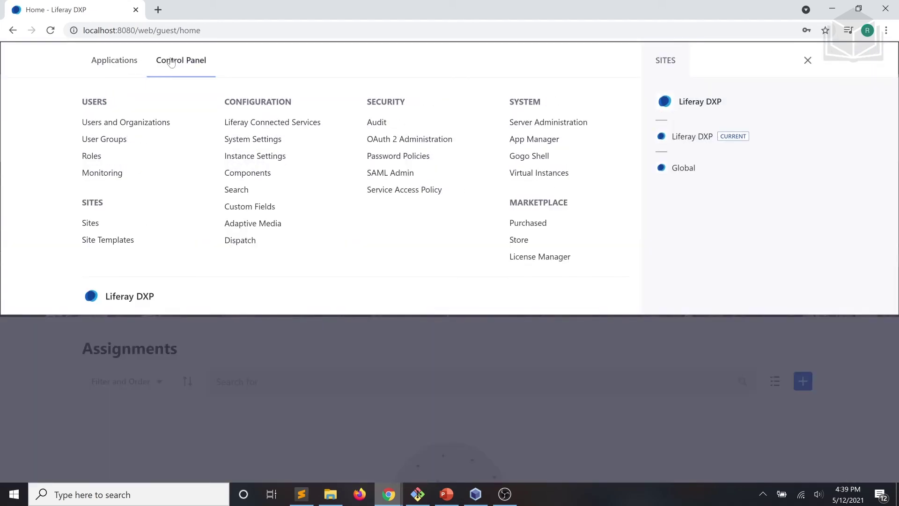
left_click(92, 156)
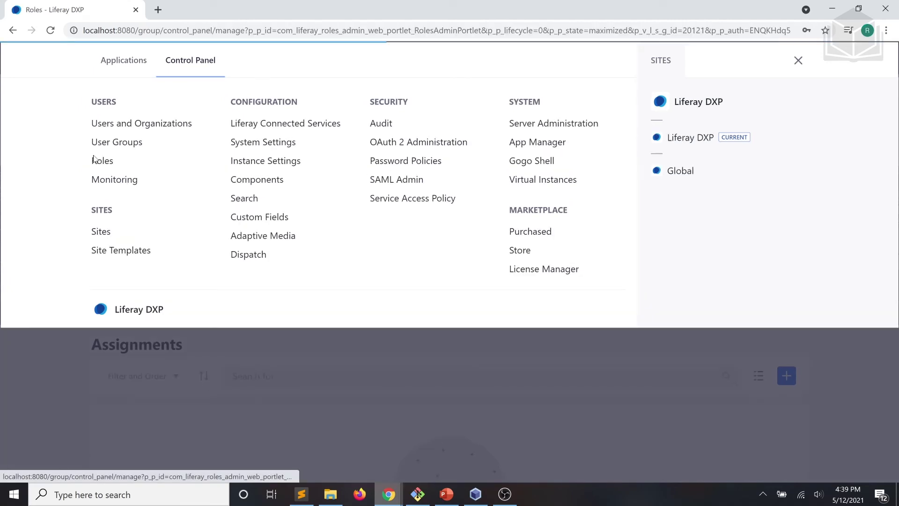
scroll(335, 139, "down", 3)
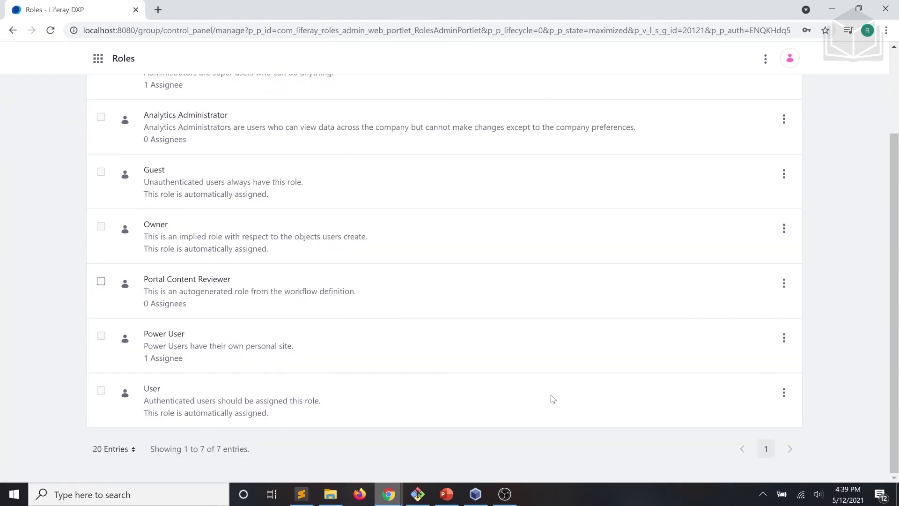
left_click(783, 393)
Open the User role's permission definitions and navigate to the Gradebook application settings.
left_click(751, 398)
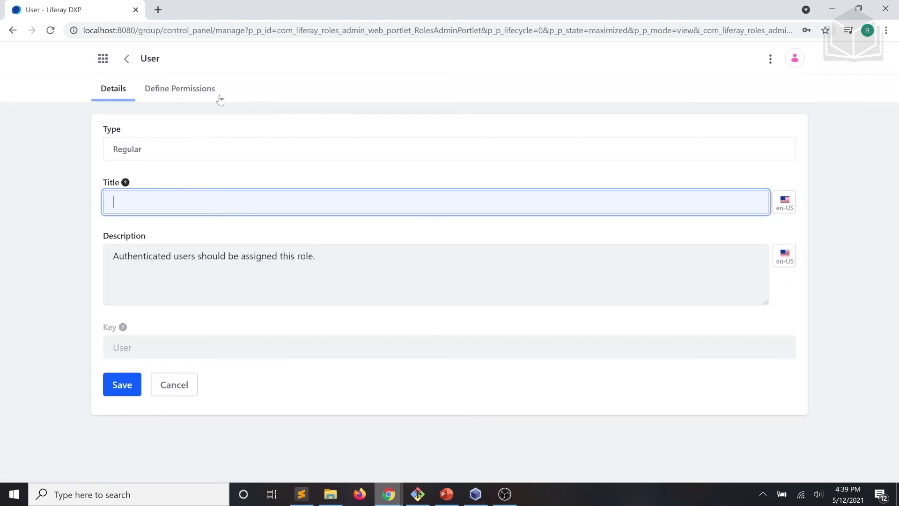
left_click(178, 89)
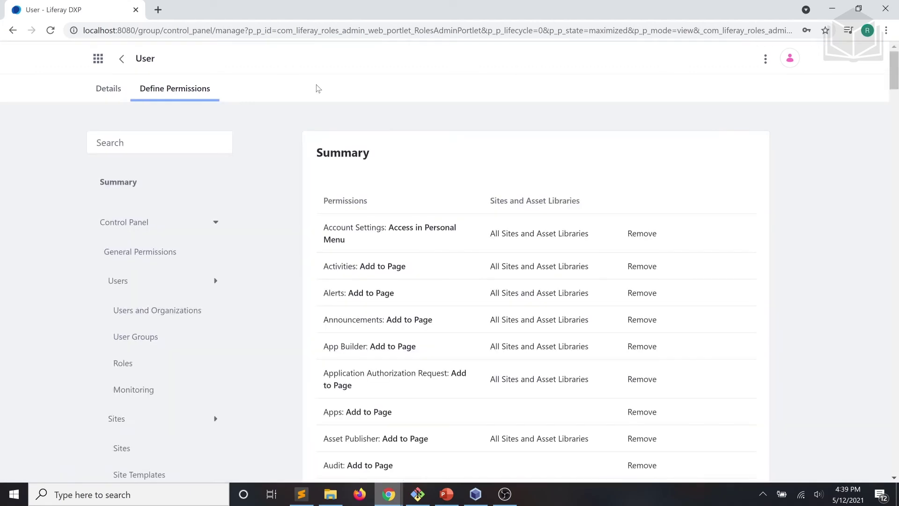
scroll(190, 225, "down", 9)
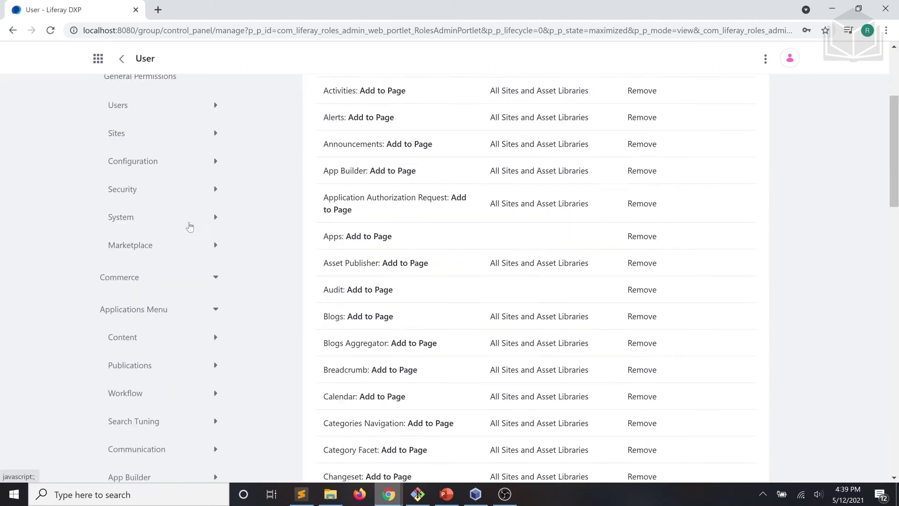
scroll(189, 227, "down", 2)
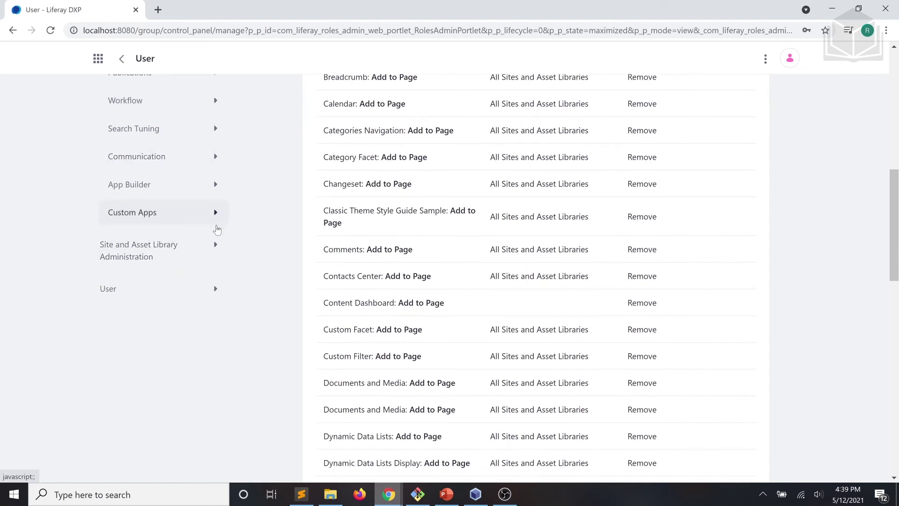
left_click(217, 243)
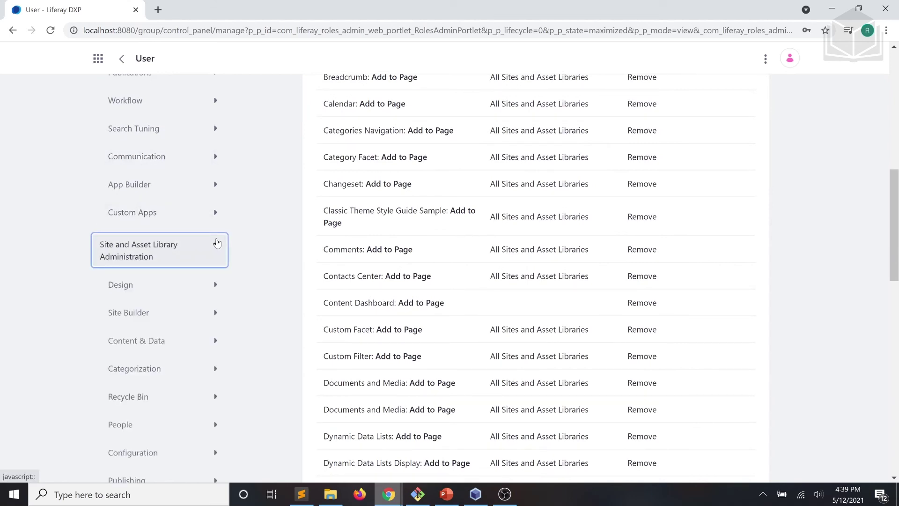
scroll(217, 243, "down", 4)
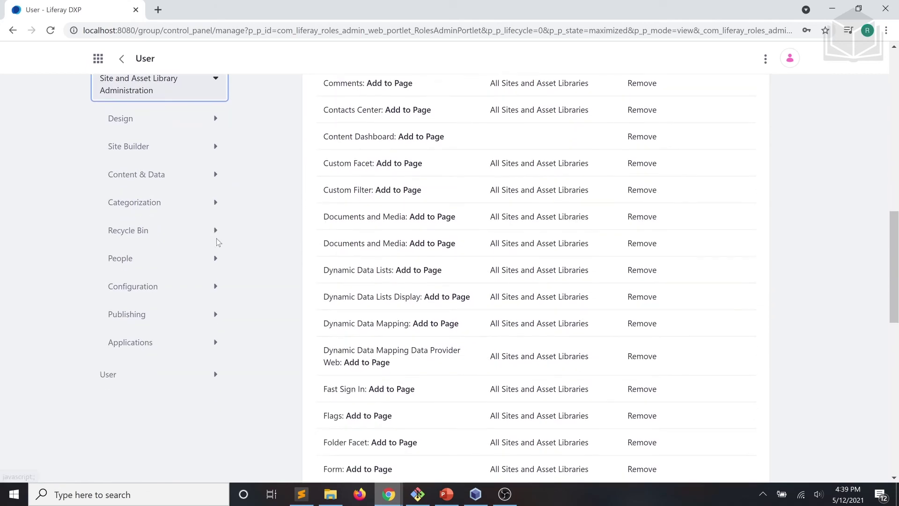
left_click(201, 332)
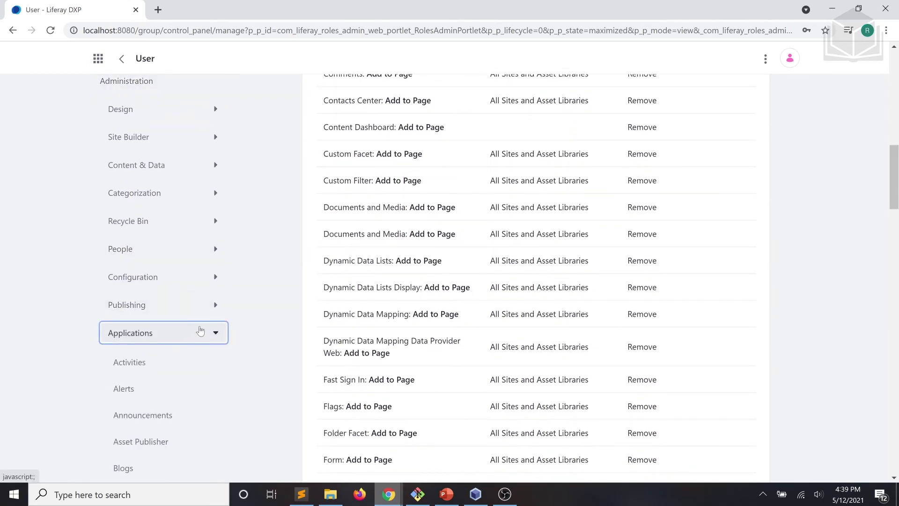
scroll(198, 330, "down", 1)
scroll(196, 320, "down", 9)
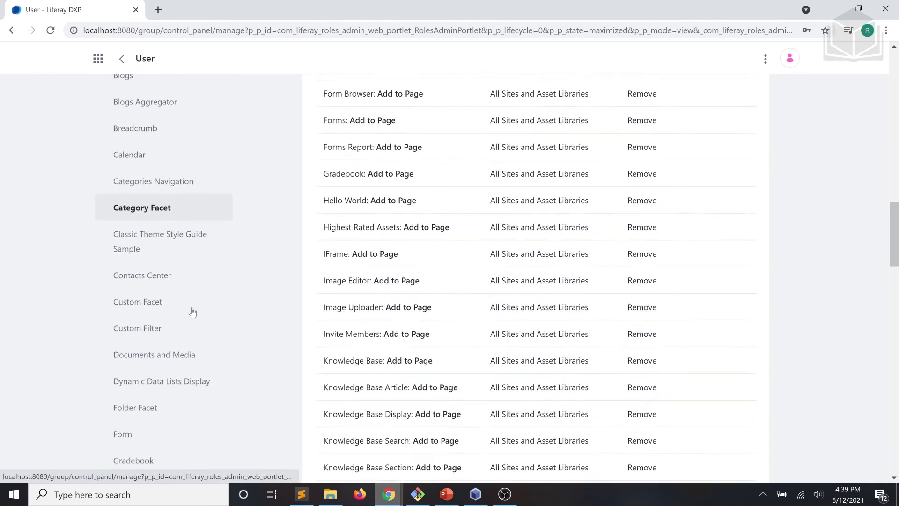
left_click(152, 384)
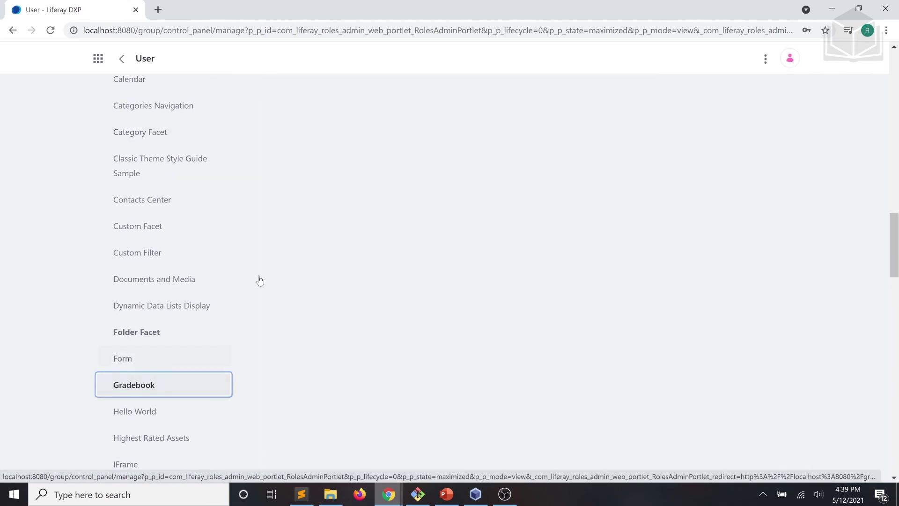
scroll(287, 190, "down", 3)
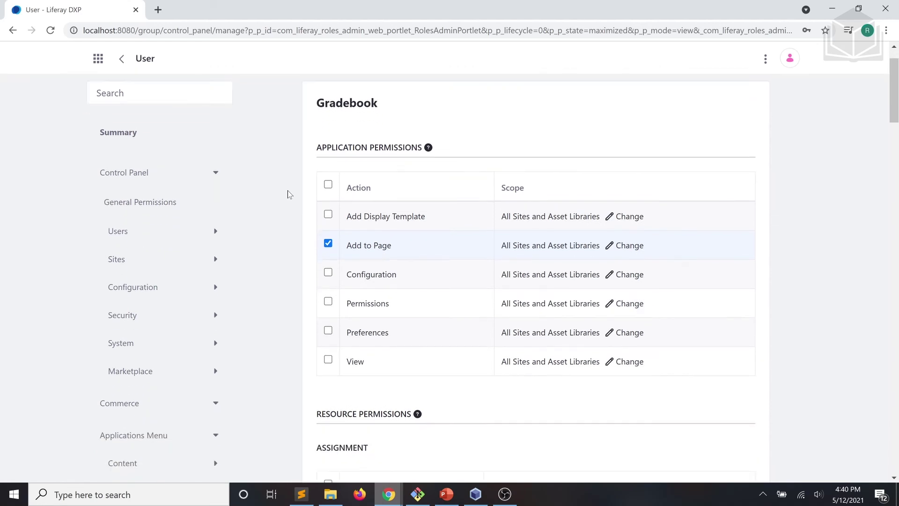
scroll(287, 190, "down", 5)
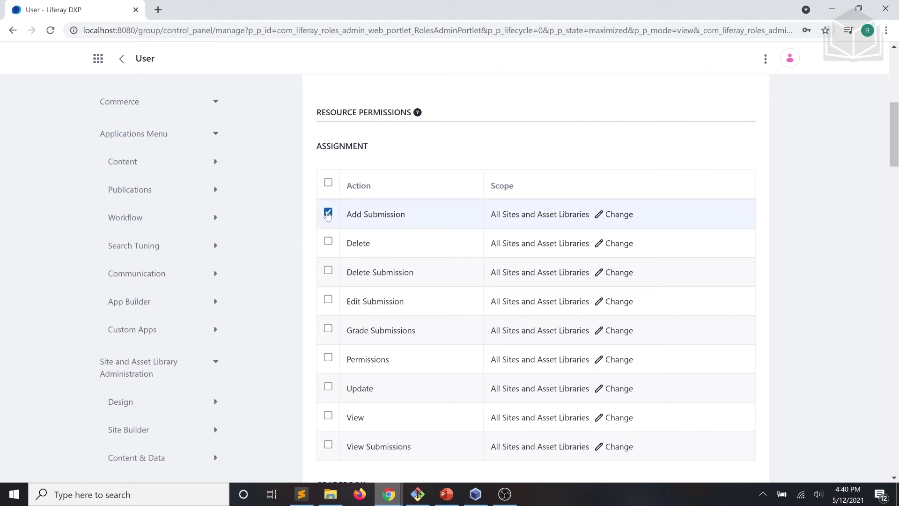
Grant Delete Submission, Delete, Edit Submission, View and Add Entry, then save the role.
left_click(328, 272)
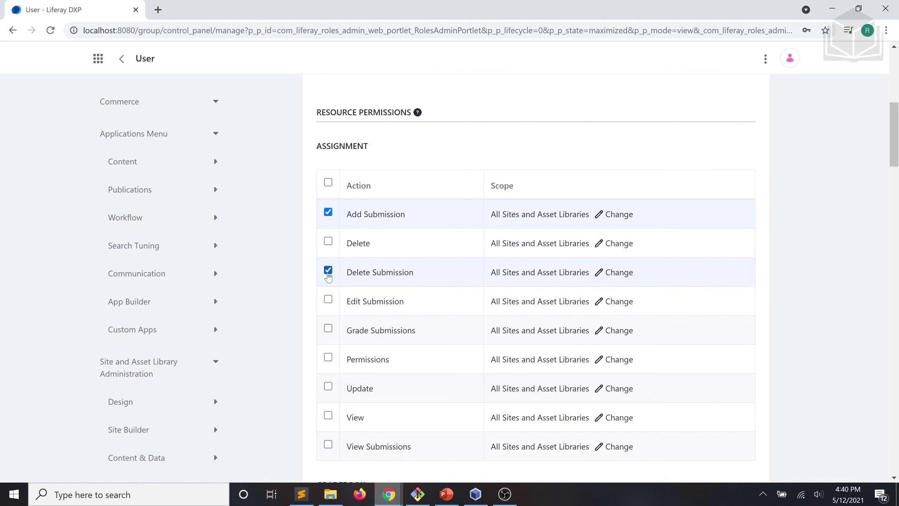
left_click(328, 241)
left_click(328, 301)
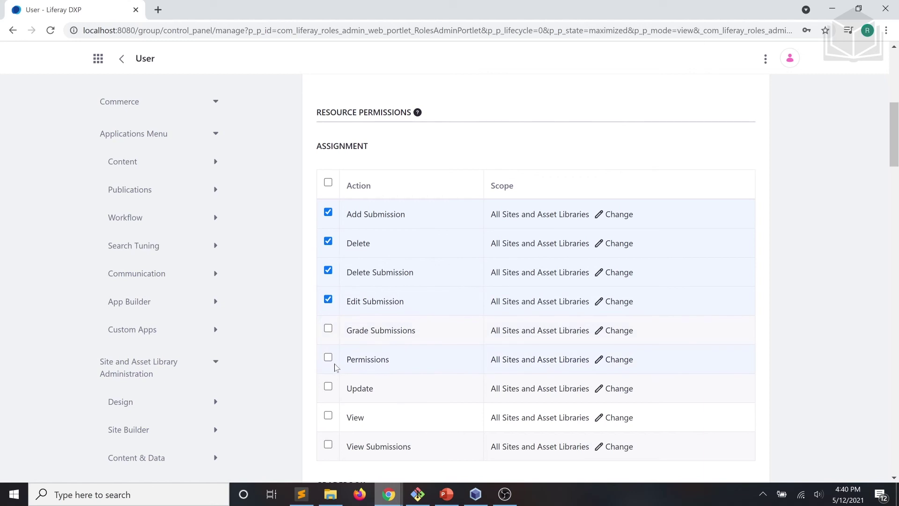
scroll(331, 365, "down", 1)
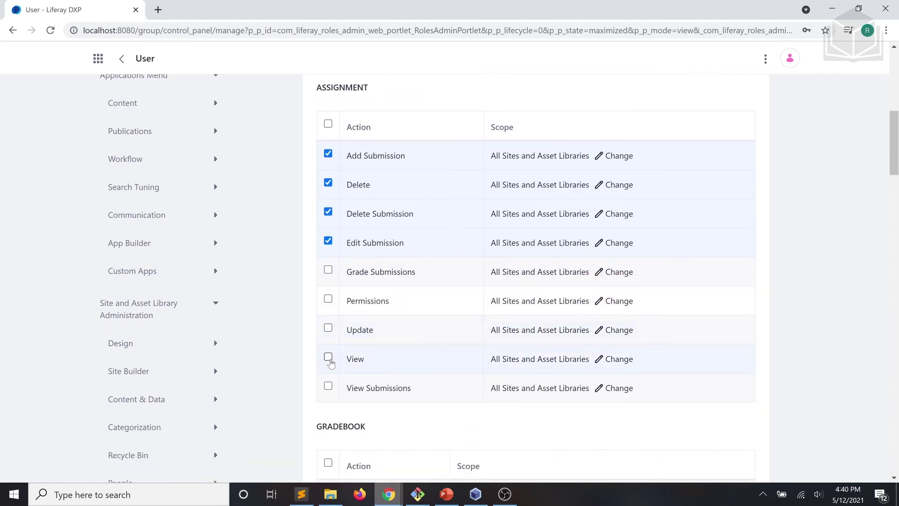
left_click(328, 357)
scroll(317, 337, "down", 2)
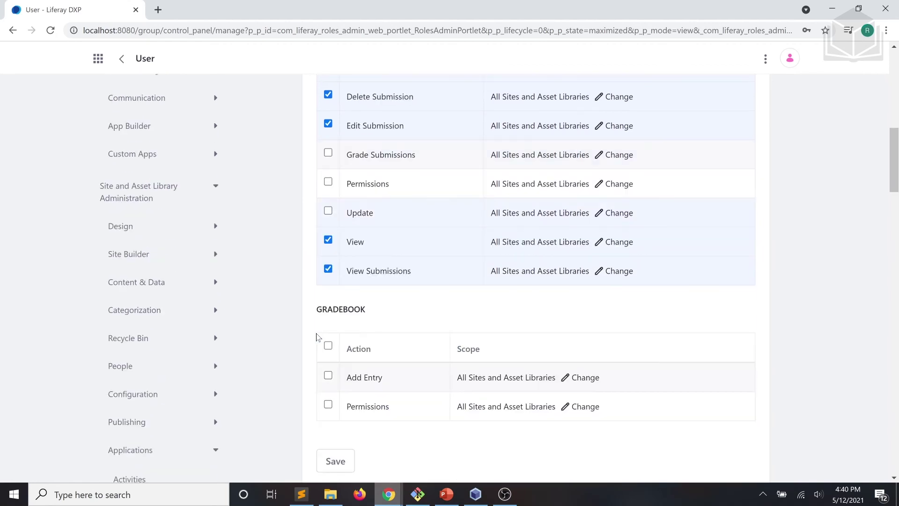
left_click(328, 377)
scroll(426, 431, "down", 3)
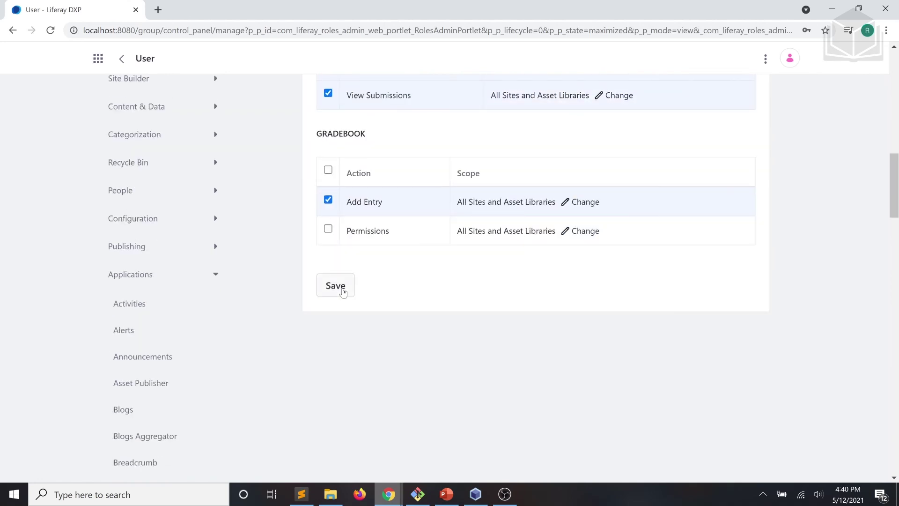
left_click(342, 291)
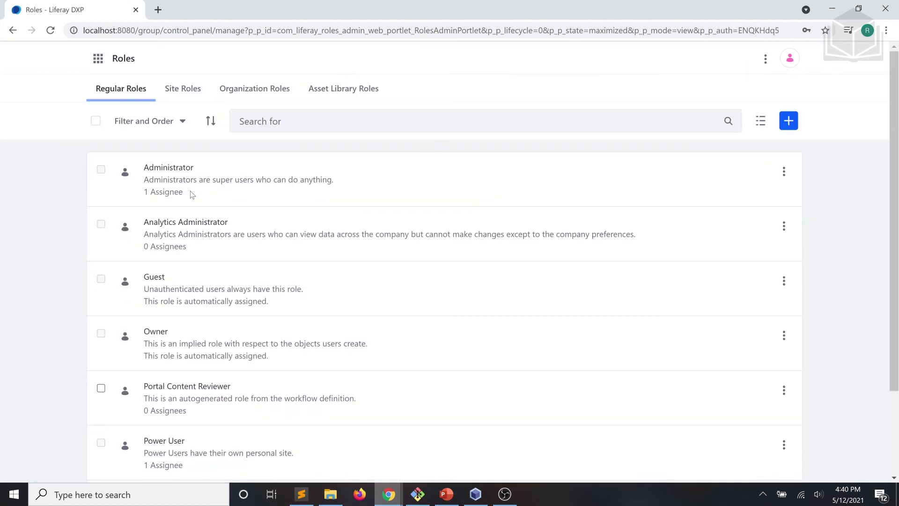
Return to the Liferay DXP site home page and sign out.
left_click(98, 59)
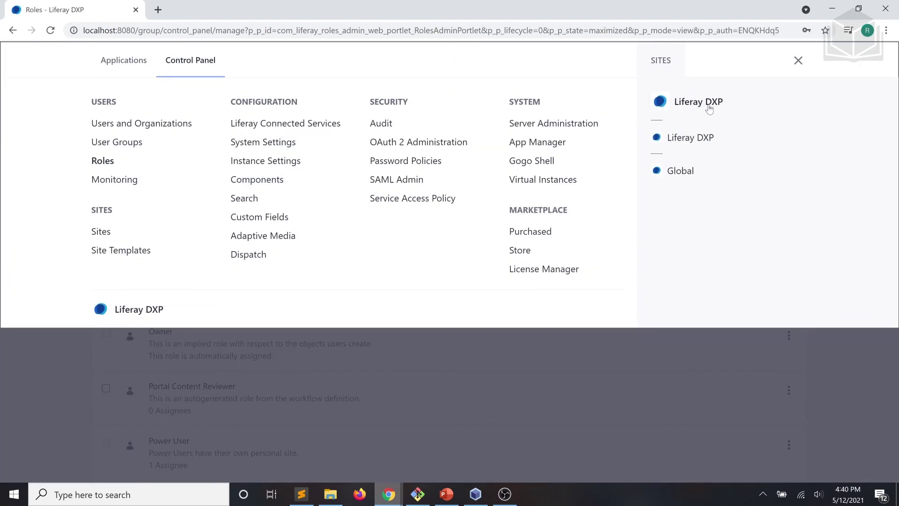
left_click(708, 107)
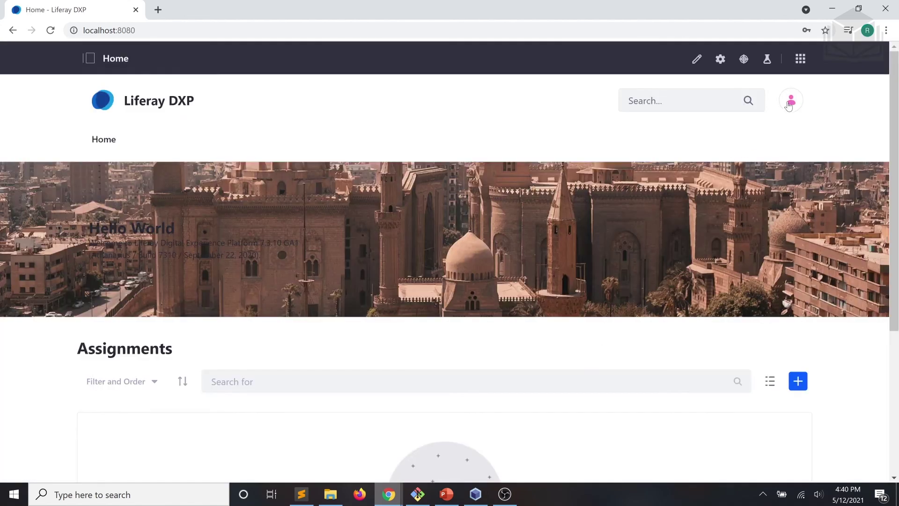
left_click(789, 106)
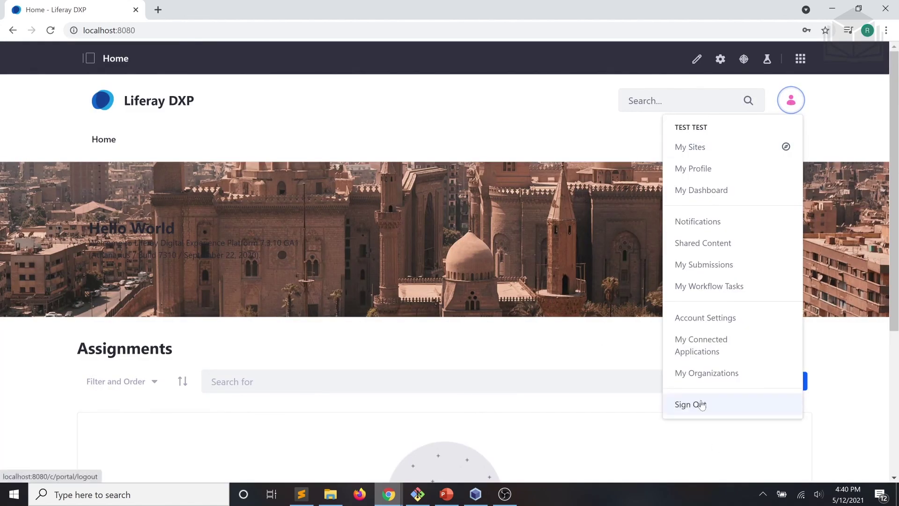
left_click(702, 404)
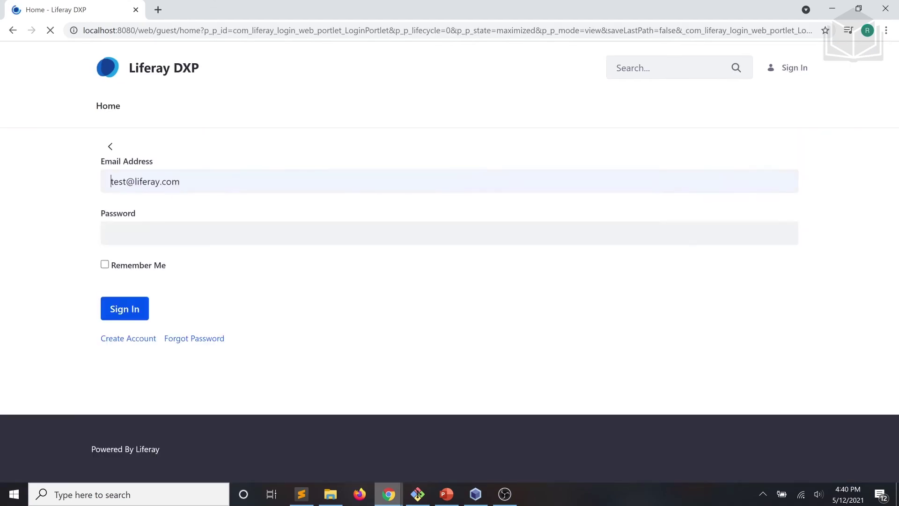
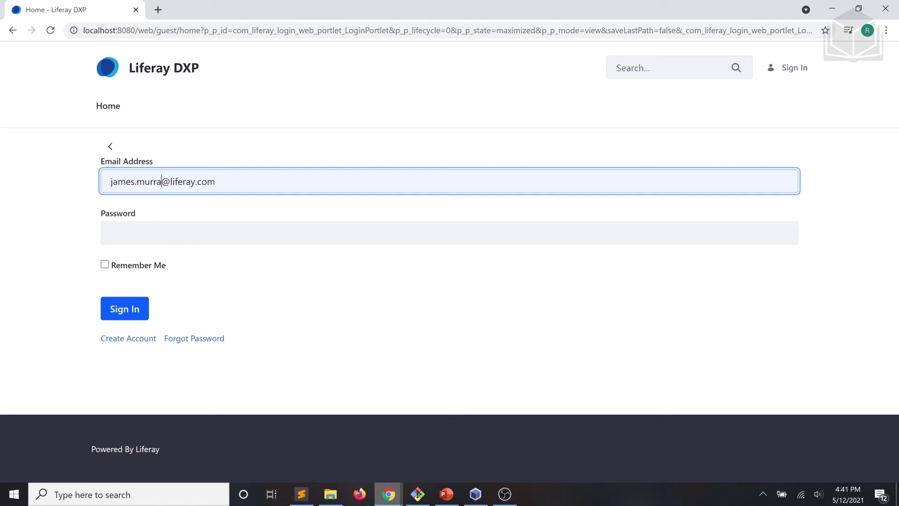
Log back in as the regular user with their e-mail and password.
left_click(111, 232)
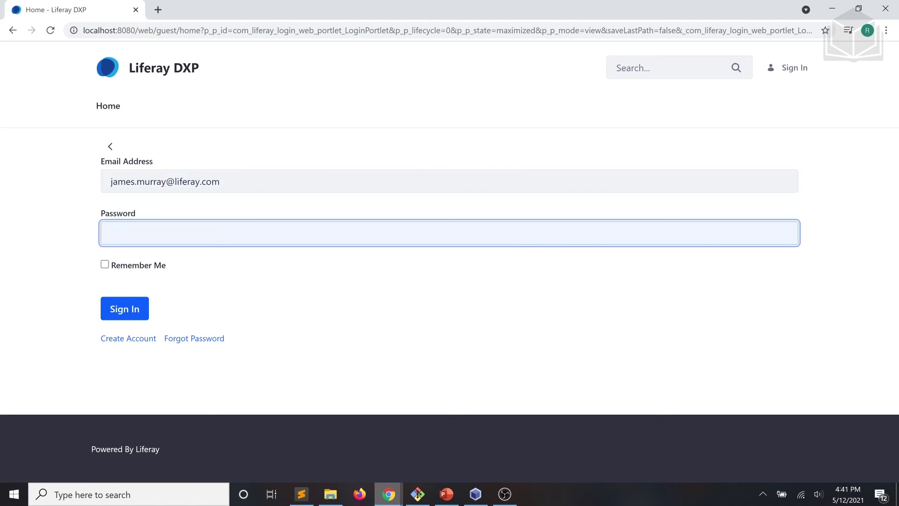
key("Return")
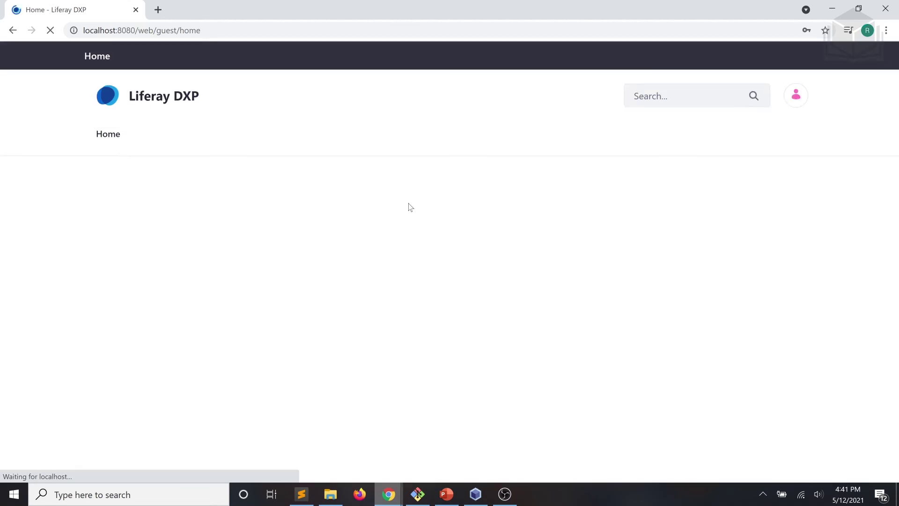
Add 'Test Assignment' with description 'This is a test assignment.', due 05/12/2021 11:41 PM.
scroll(502, 223, "down", 2)
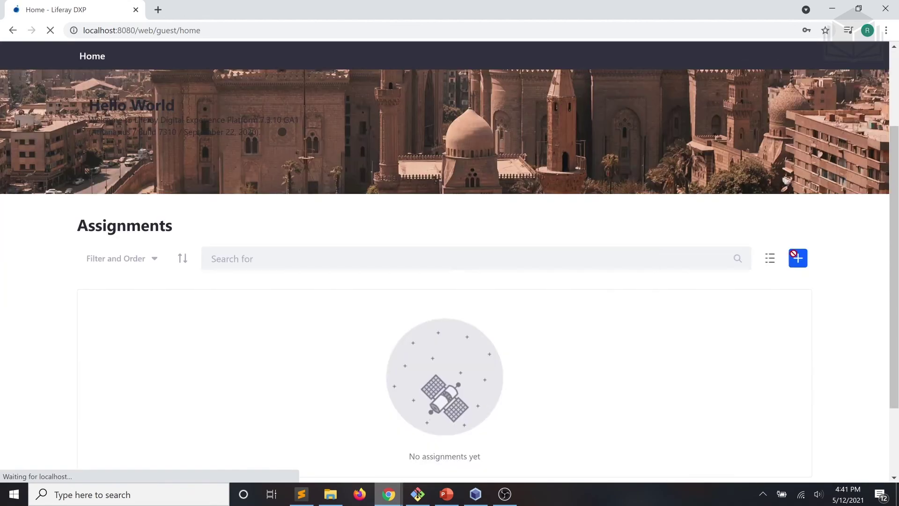
scroll(776, 216, "down", 1)
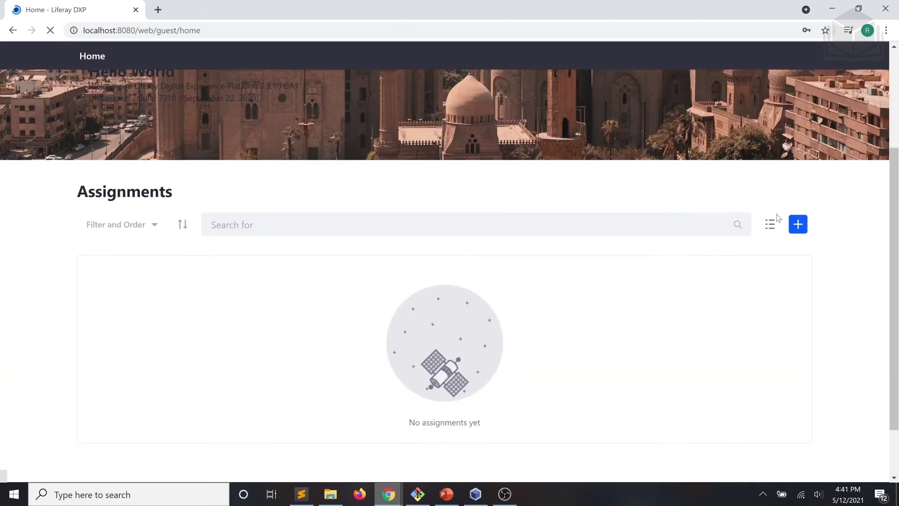
left_click(802, 206)
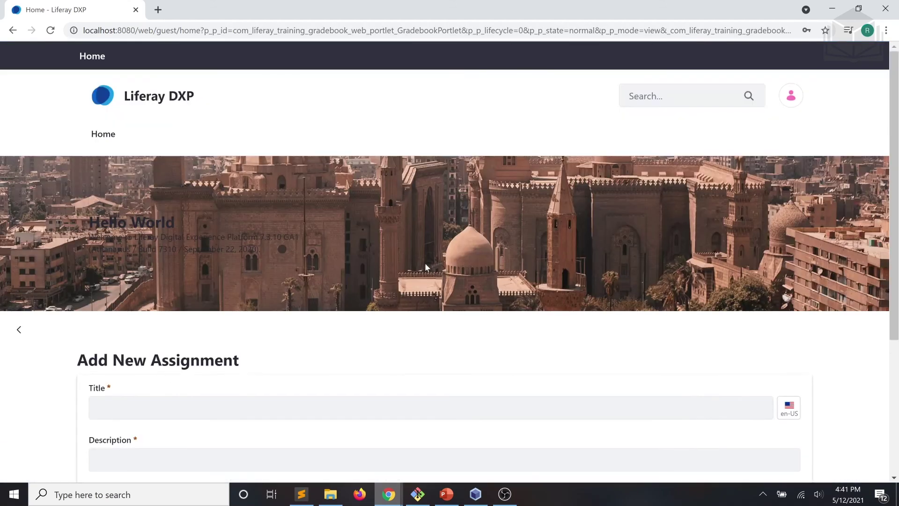
scroll(300, 320, "down", 2)
left_click(299, 291)
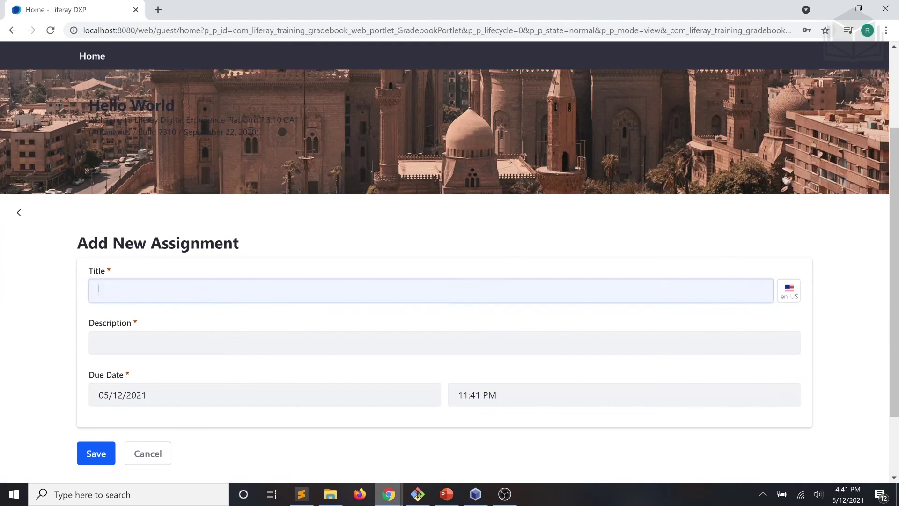
left_click(160, 320)
left_click(154, 342)
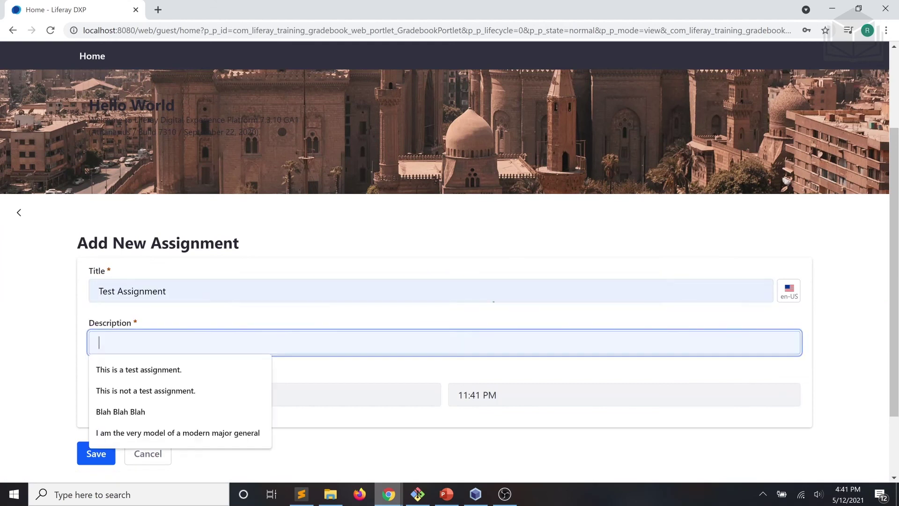
left_click(135, 376)
scroll(147, 387, "down", 2)
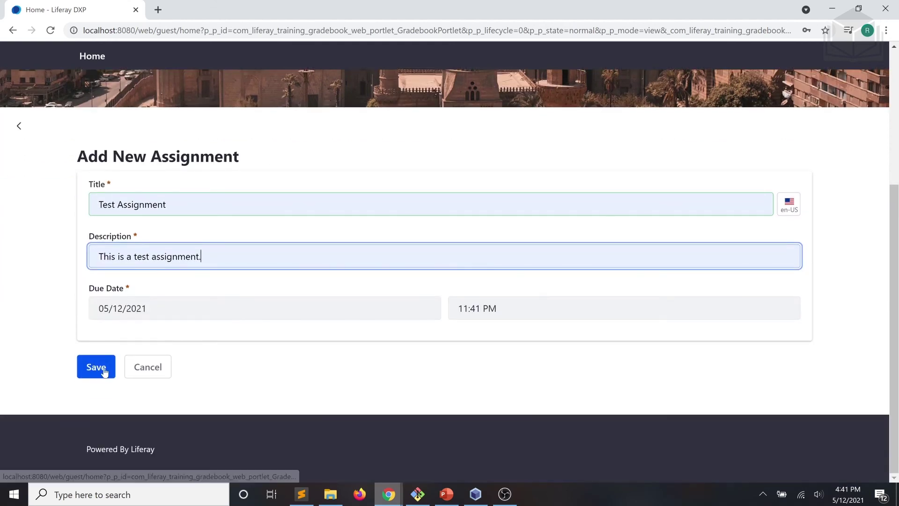
left_click(104, 372)
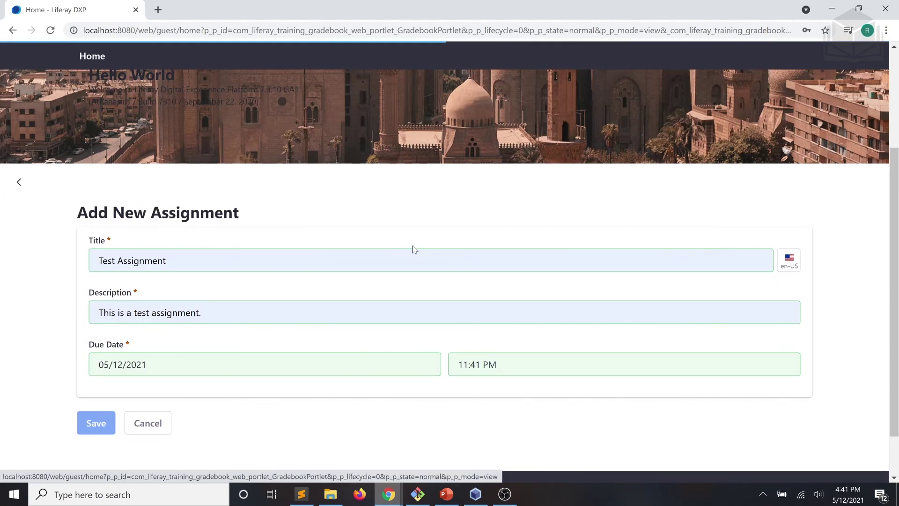
scroll(412, 248, "down", 2)
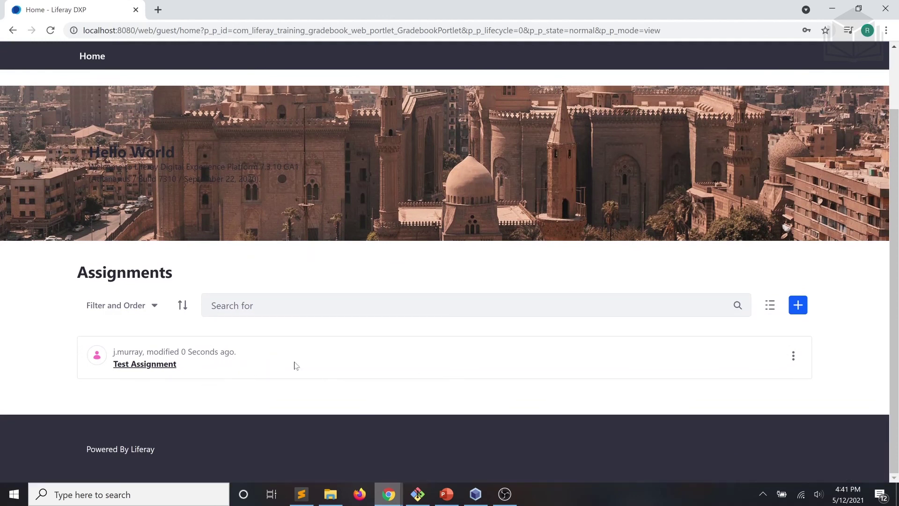
Open Test Assignment's edit form and save it without changes.
left_click(793, 357)
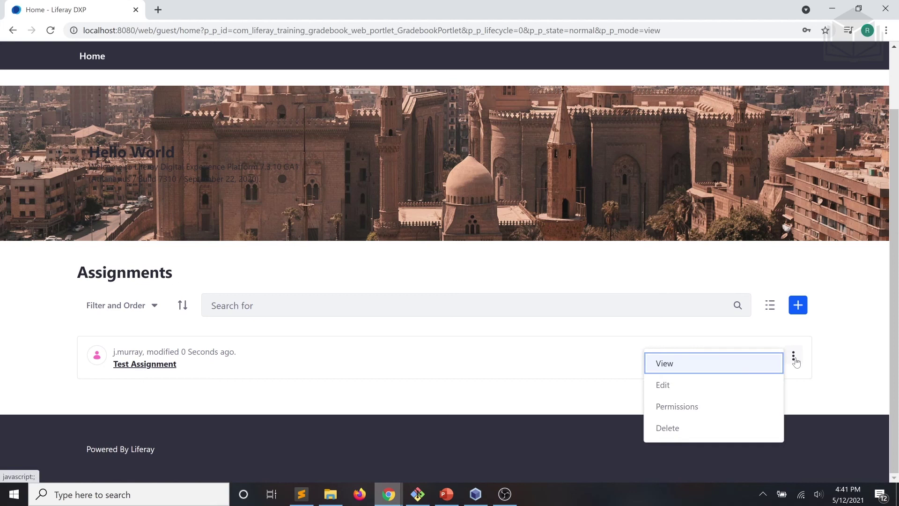
left_click(735, 385)
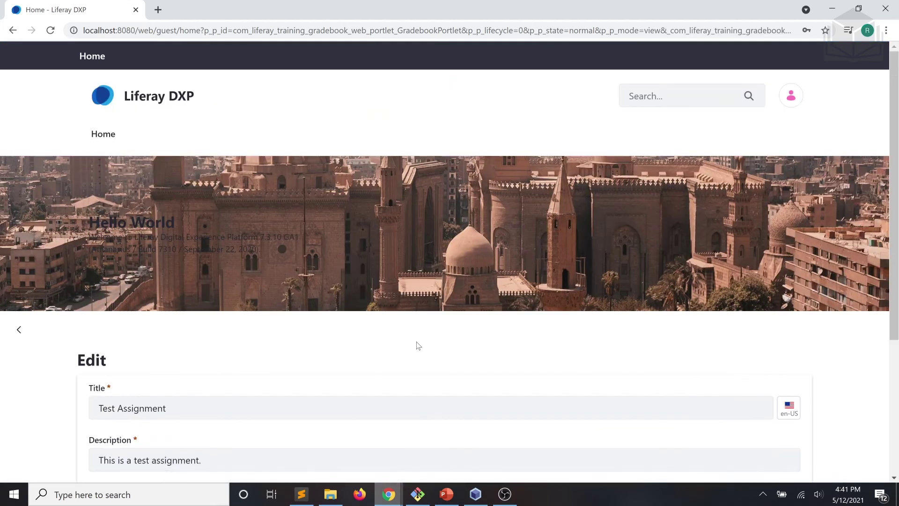
scroll(418, 346, "down", 3)
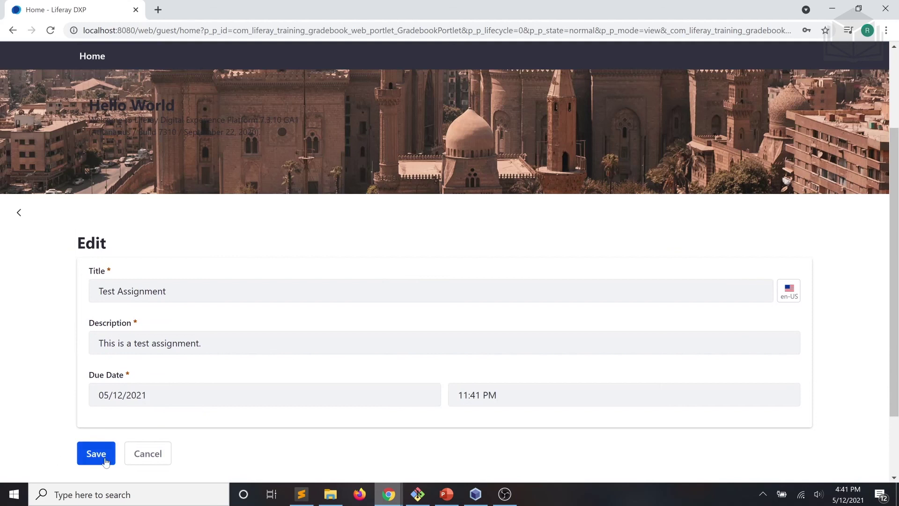
left_click(101, 454)
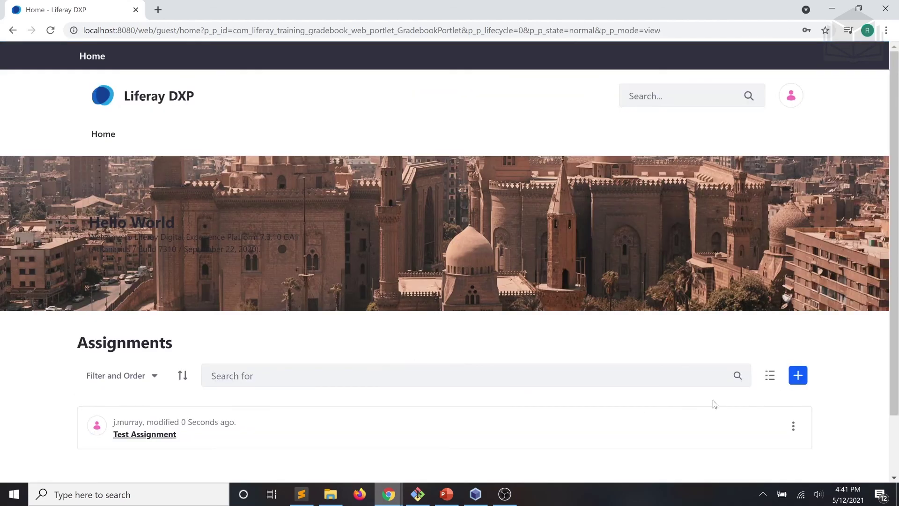
Start deleting Test Assignment, then cancel the confirmation to keep it.
left_click(793, 426)
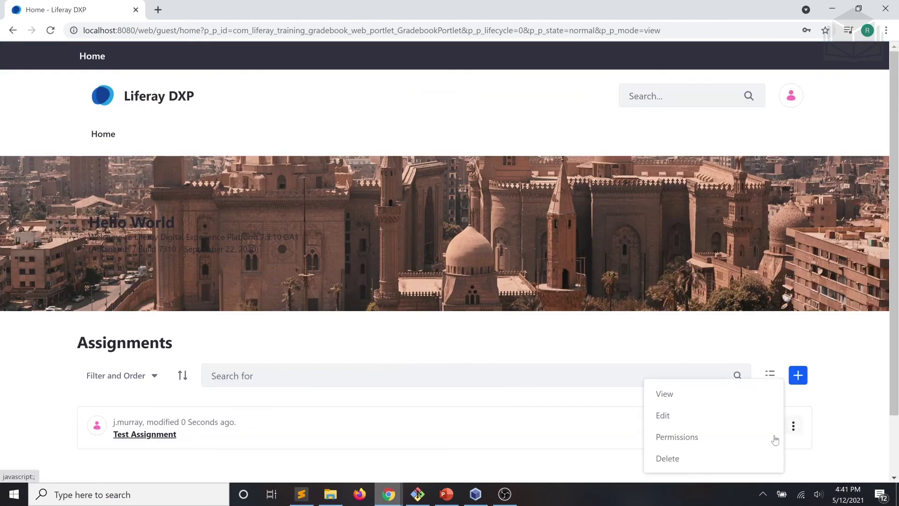
left_click(734, 456)
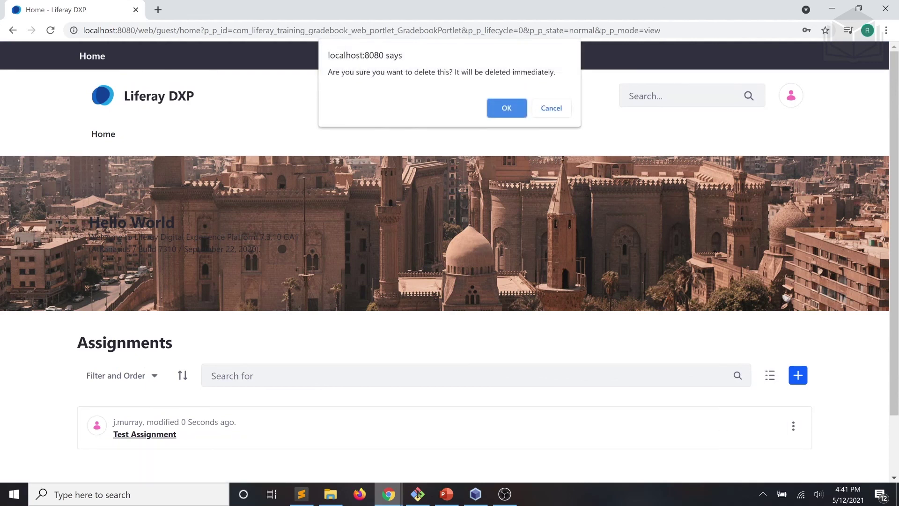
left_click(549, 109)
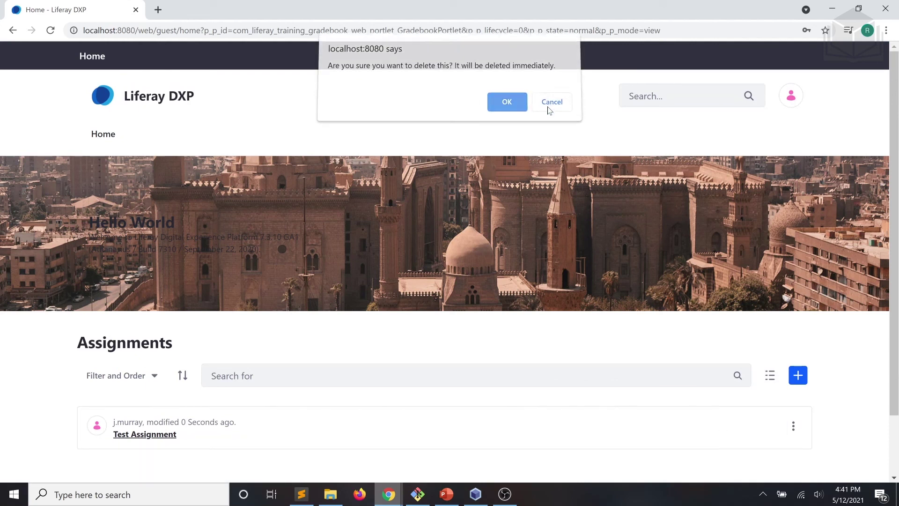